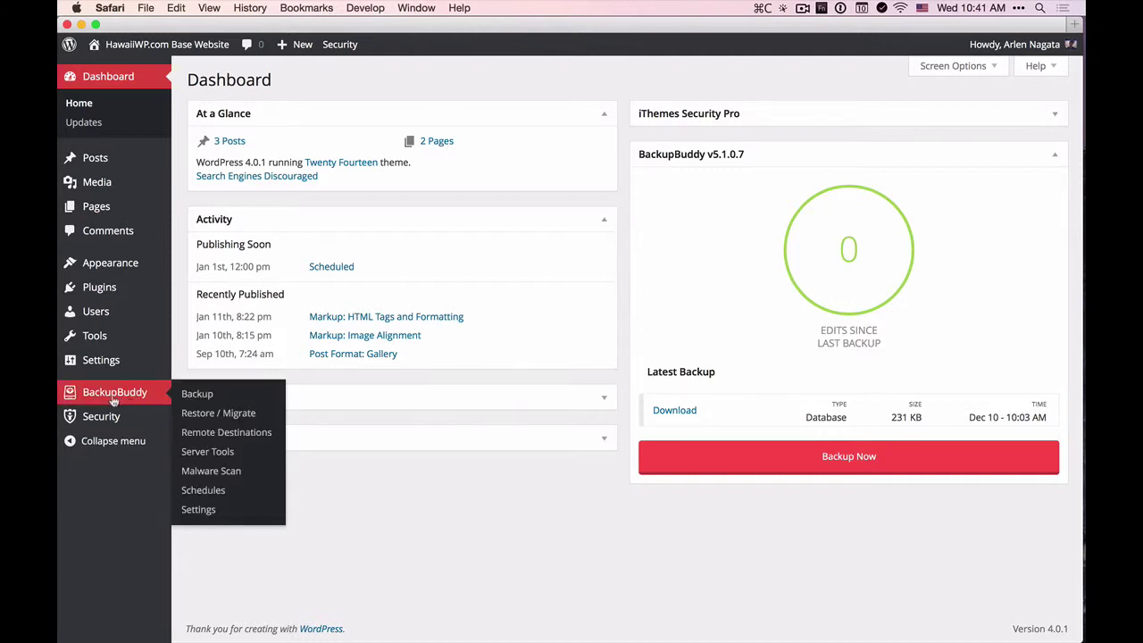
pyautogui.click(204, 396)
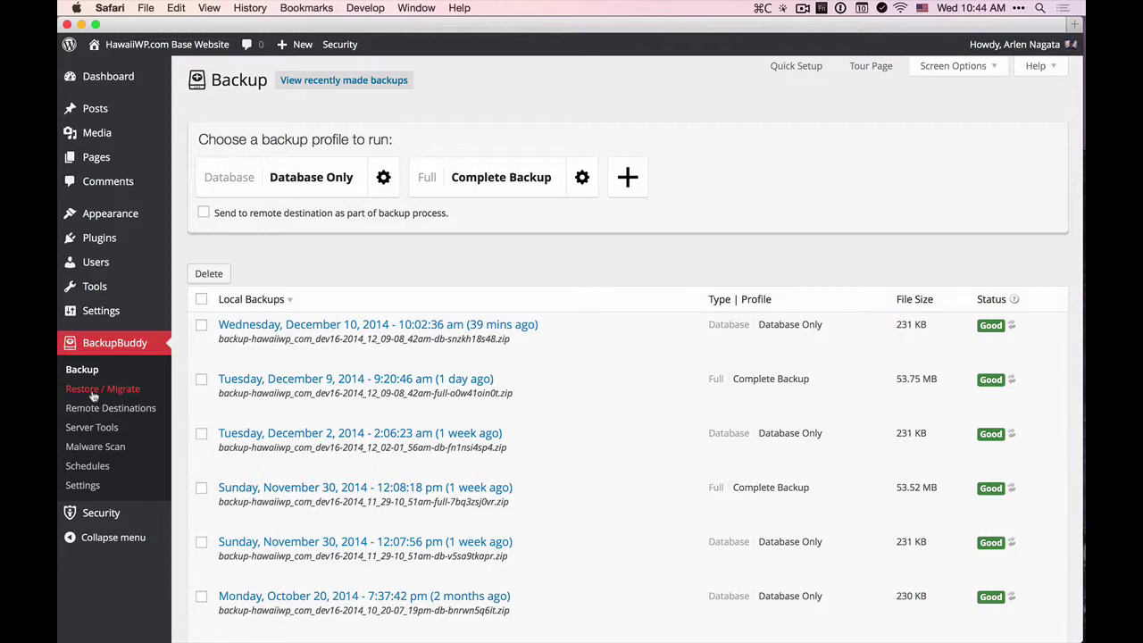
# Open BackupBuddy's Restore / Migrate page with the importbuddy.php instructions and local backups list
pyautogui.click(120, 396)
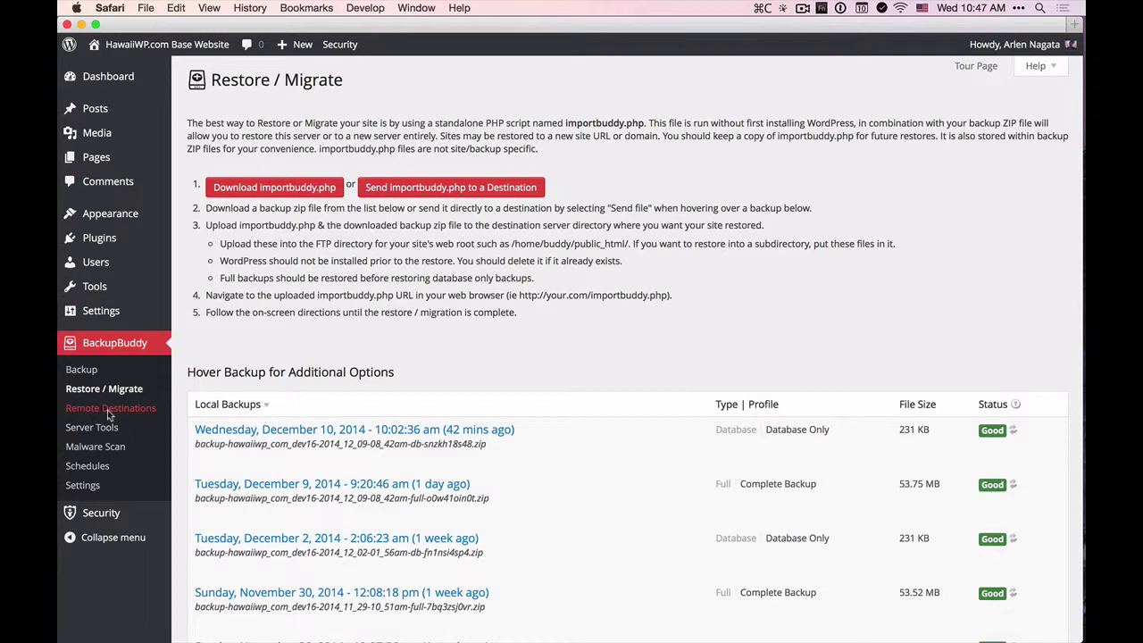
# Start a new Dropbox v2 (new) remote destination from Remote Destinations' Add New tab
pyautogui.click(108, 411)
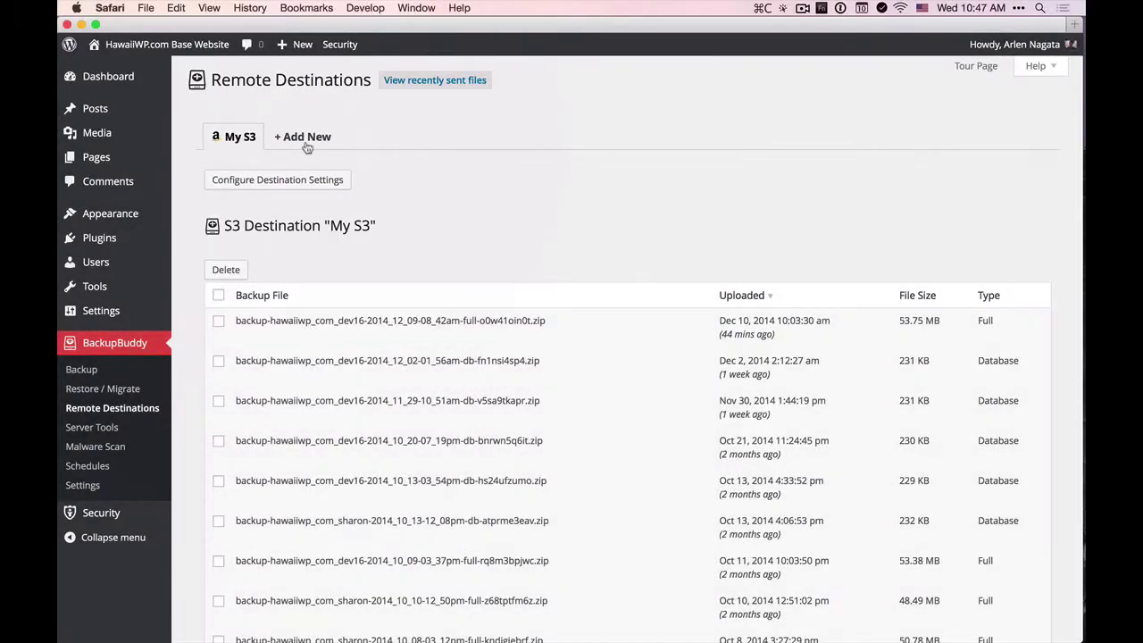
pyautogui.click(302, 146)
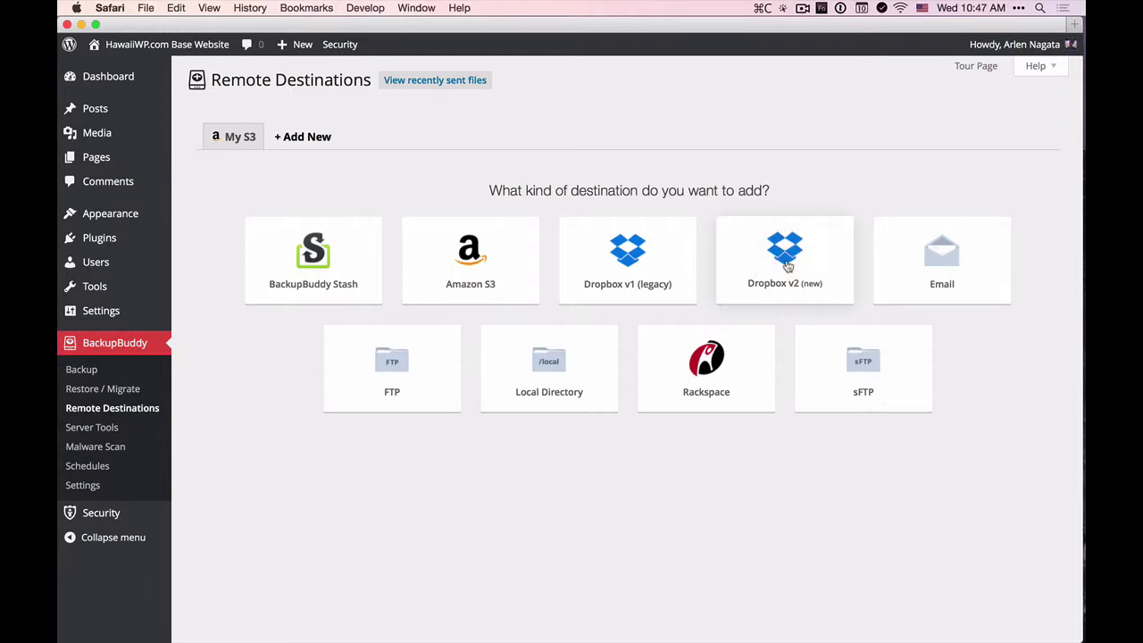
pyautogui.click(787, 266)
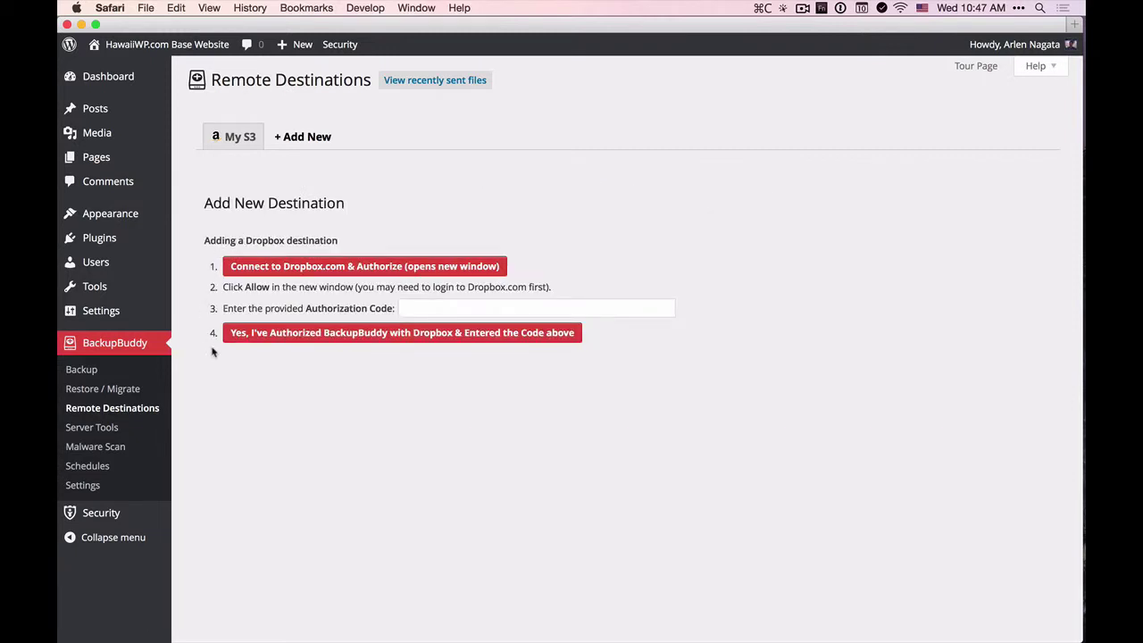
# Authorize BackupBuddy on Dropbox.com and copy the issued authorization code
pyautogui.click(346, 268)
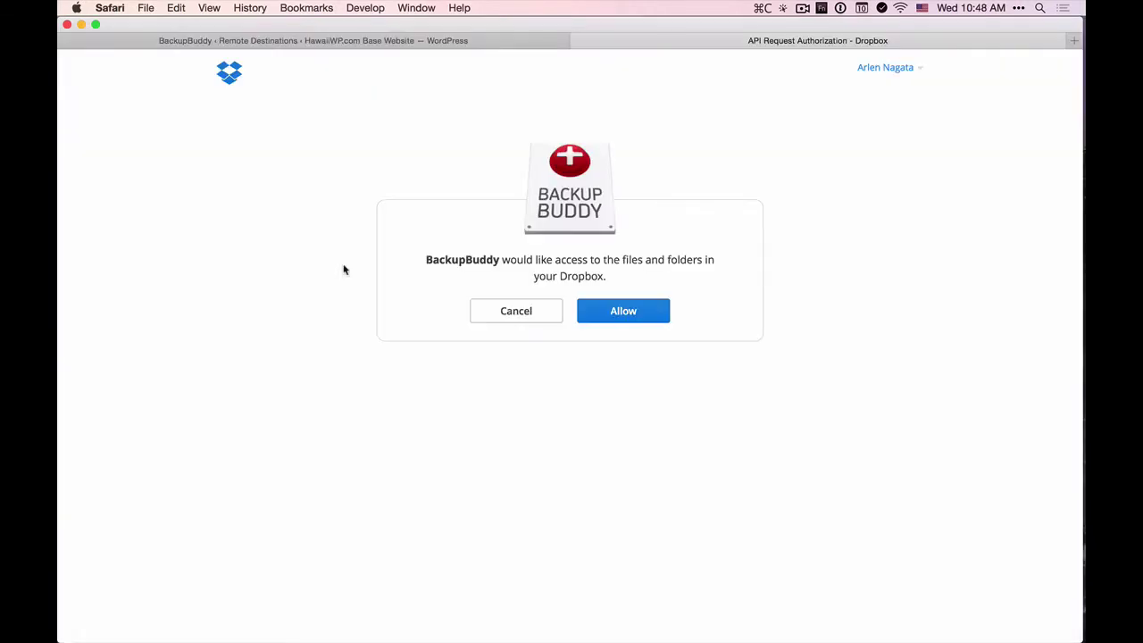
pyautogui.click(628, 319)
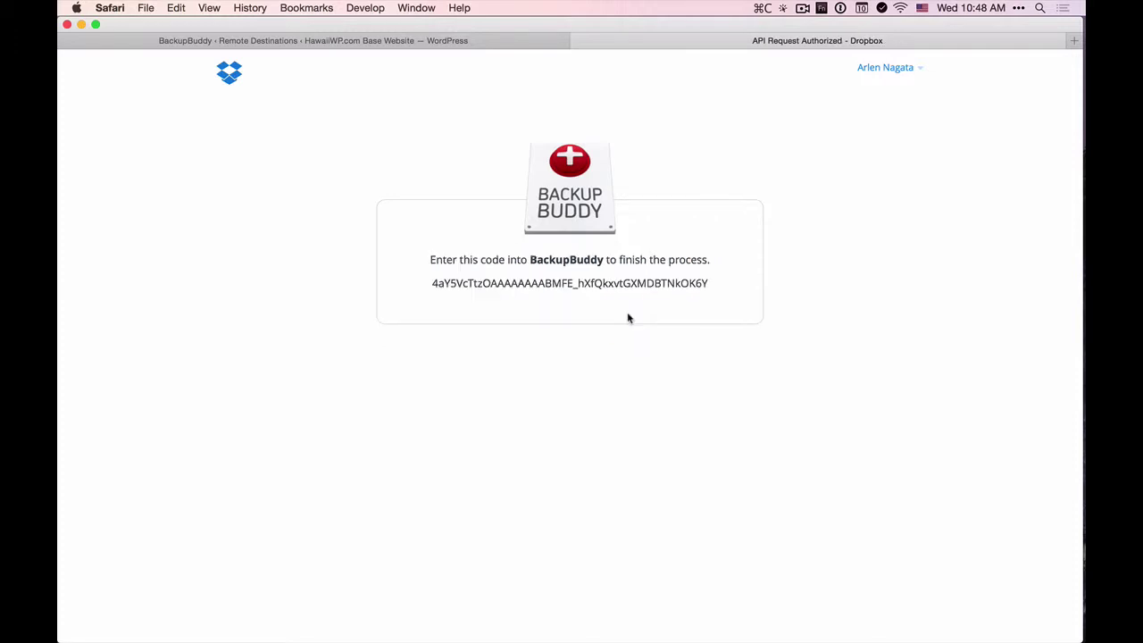
pyautogui.moveTo(432, 283); pyautogui.dragTo(710, 284)
pyautogui.press('super+c')
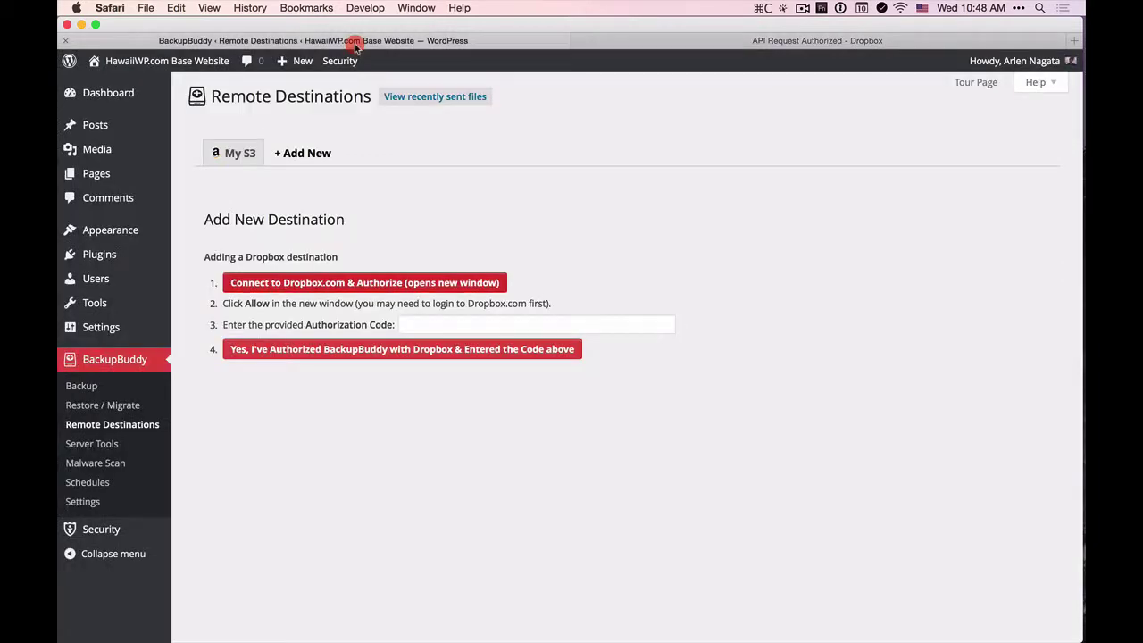
pyautogui.click(356, 45)
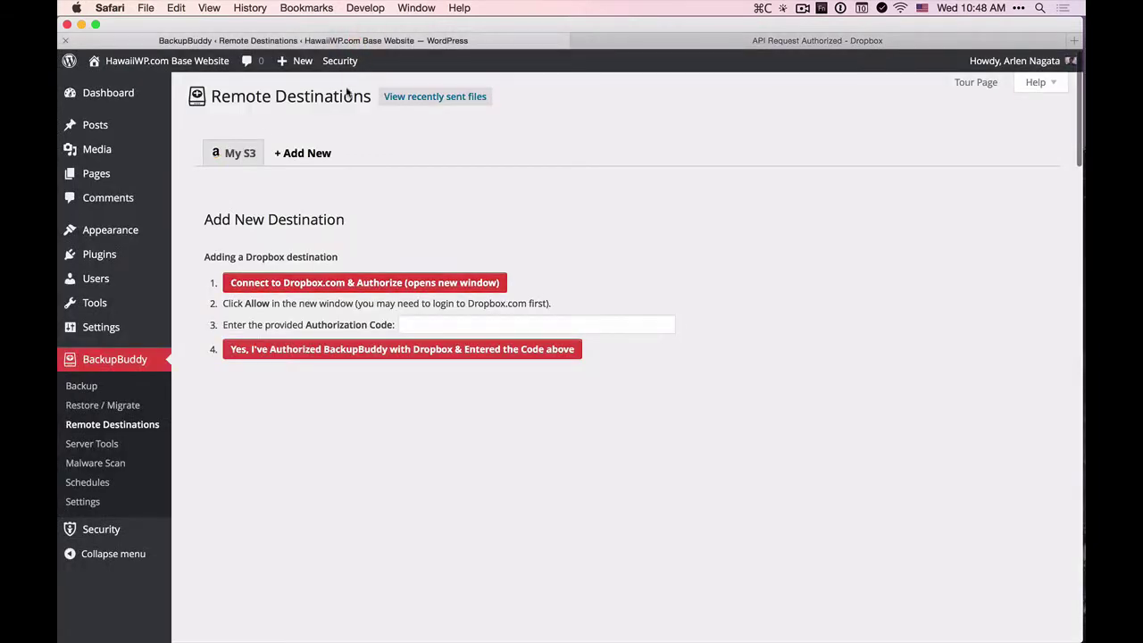
# Paste the Dropbox authorization code into the destination form and submit it to link the account
pyautogui.click(431, 324)
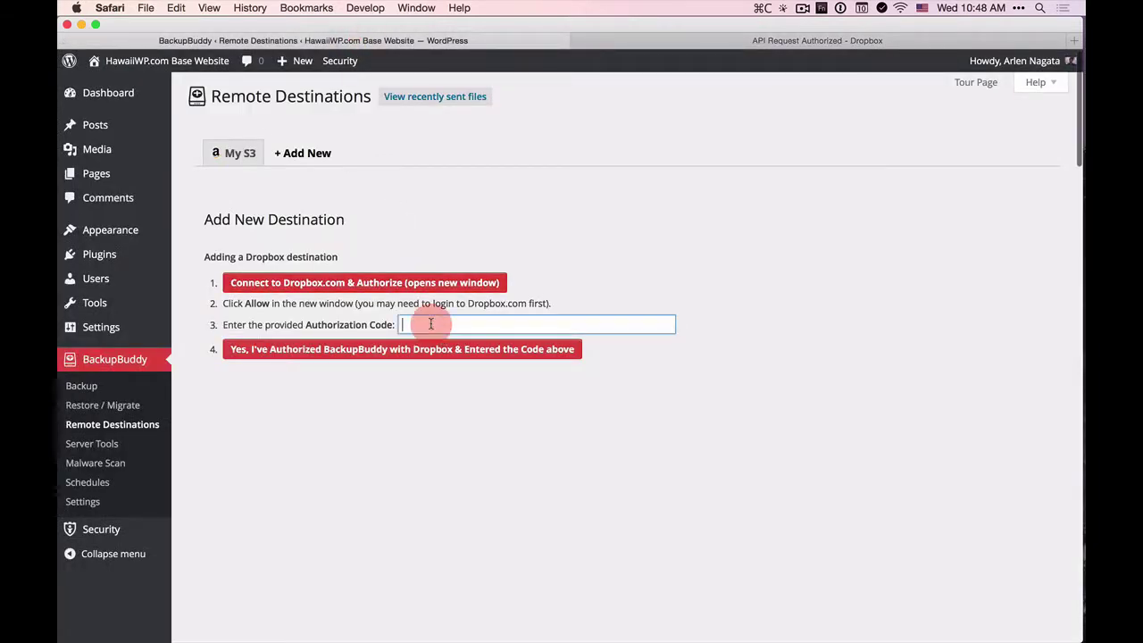
pyautogui.press('super+v')
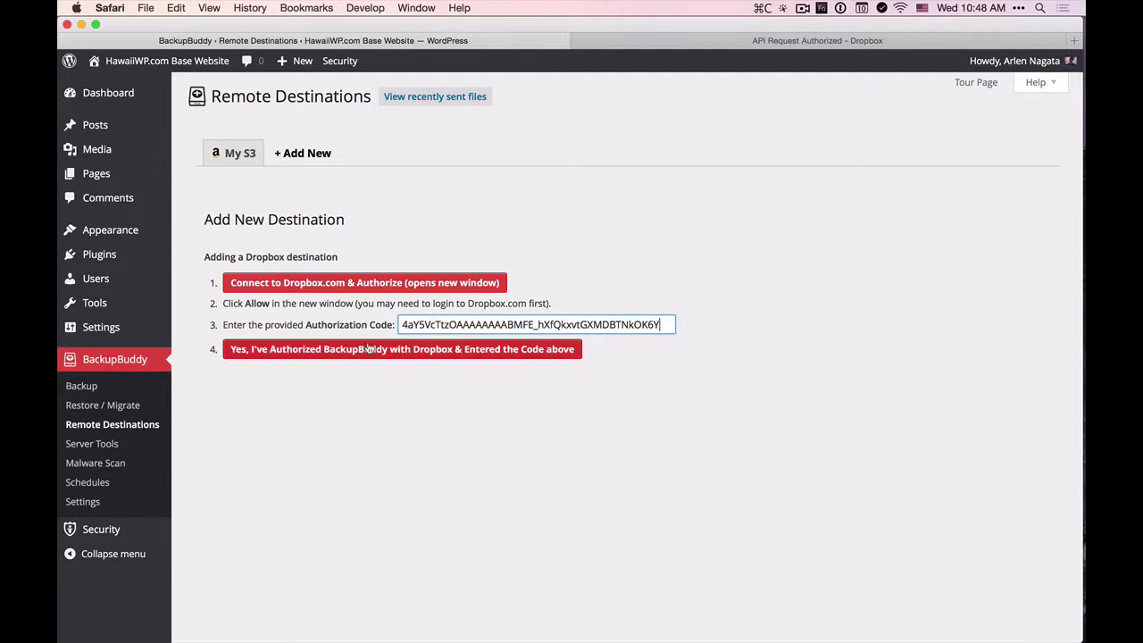
pyautogui.click(358, 352)
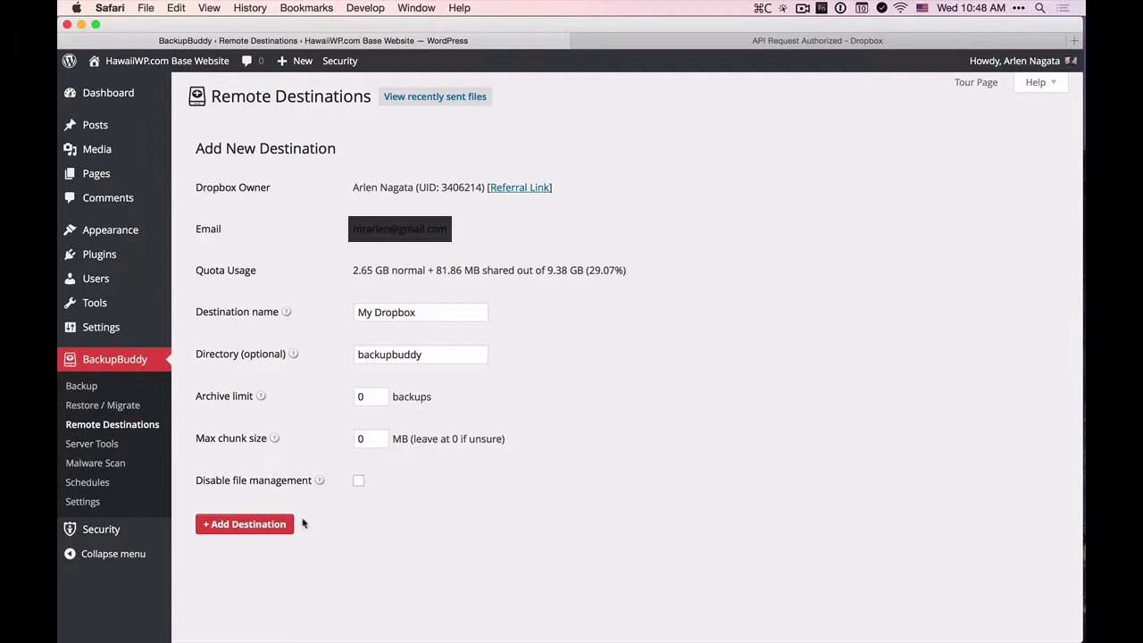
# Save the Dropbox destination as My Dropbox, listed alongside My S3
pyautogui.click(250, 533)
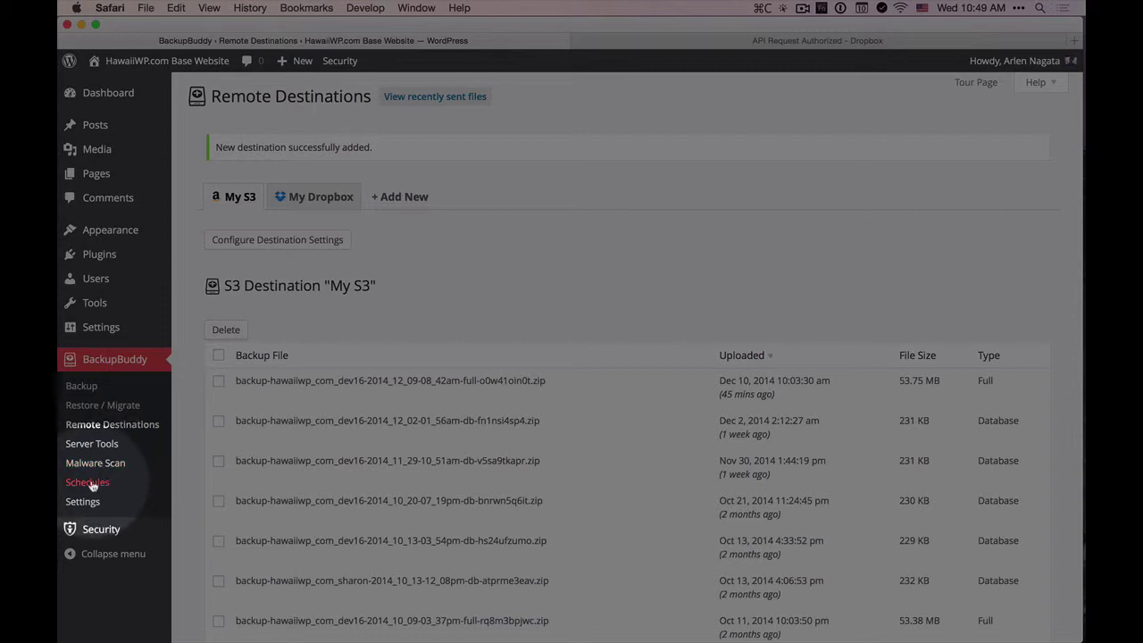
# Review the weekly database and monthly full backup schedules, both sending to My S3
pyautogui.click(92, 484)
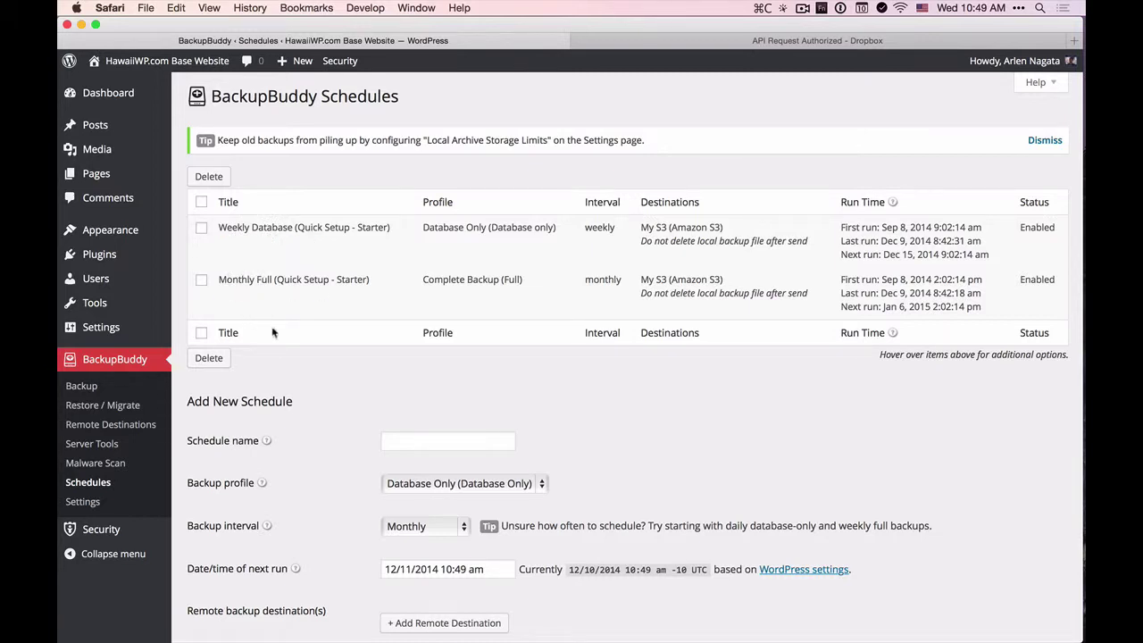
pyautogui.scroll(-5, 320, 394)
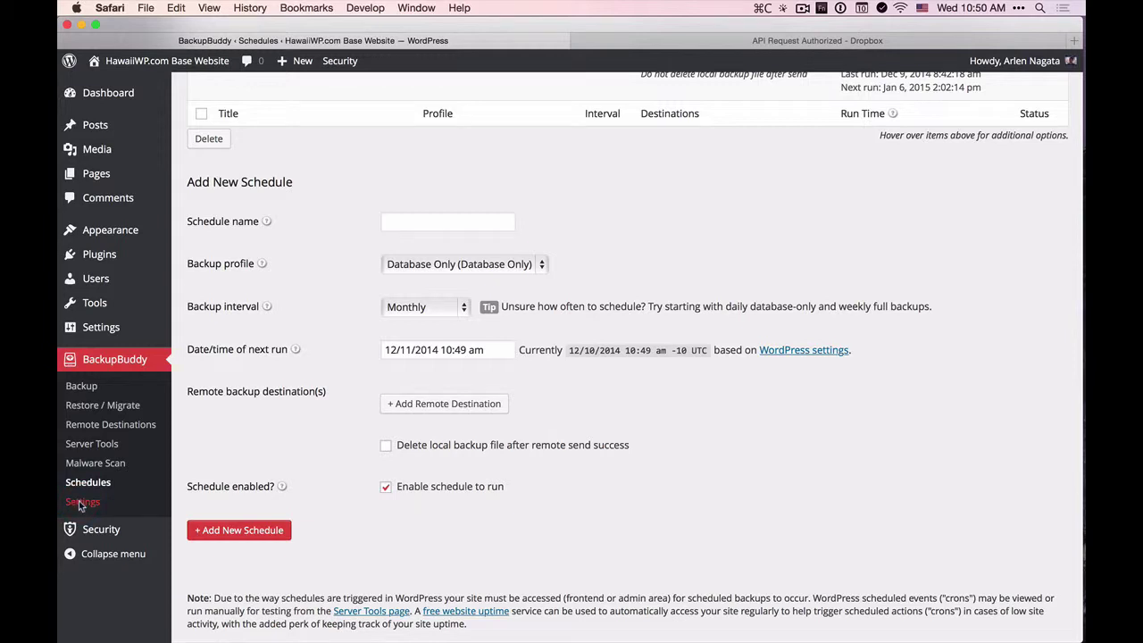
# Open BackupBuddy General Settings and scroll down to the File & Directory Defaults section
pyautogui.click(78, 503)
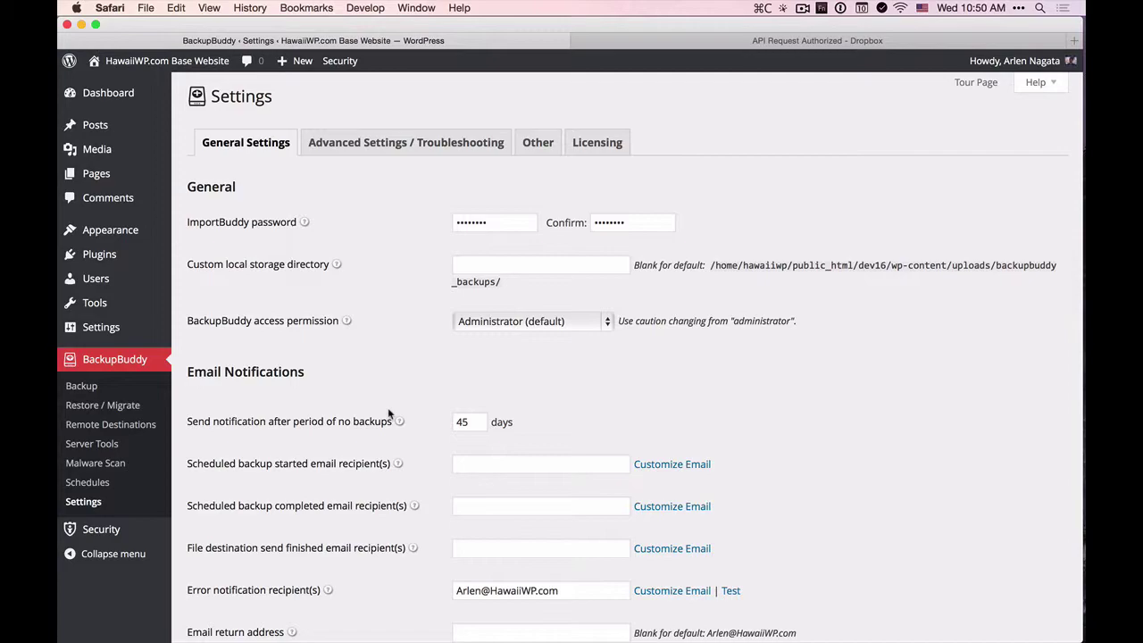
pyautogui.scroll(-3, 389, 413)
pyautogui.scroll(-3, 389, 413)
pyautogui.scroll(-1, 388, 413)
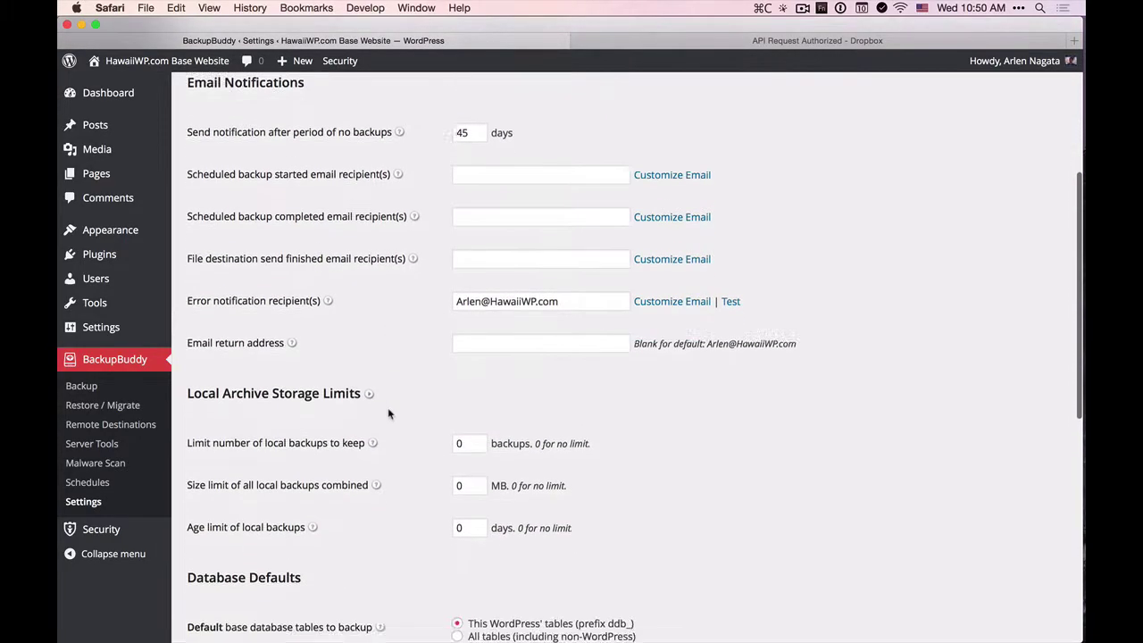
pyautogui.scroll(-2, 388, 412)
pyautogui.scroll(-1, 388, 413)
pyautogui.scroll(-3, 388, 411)
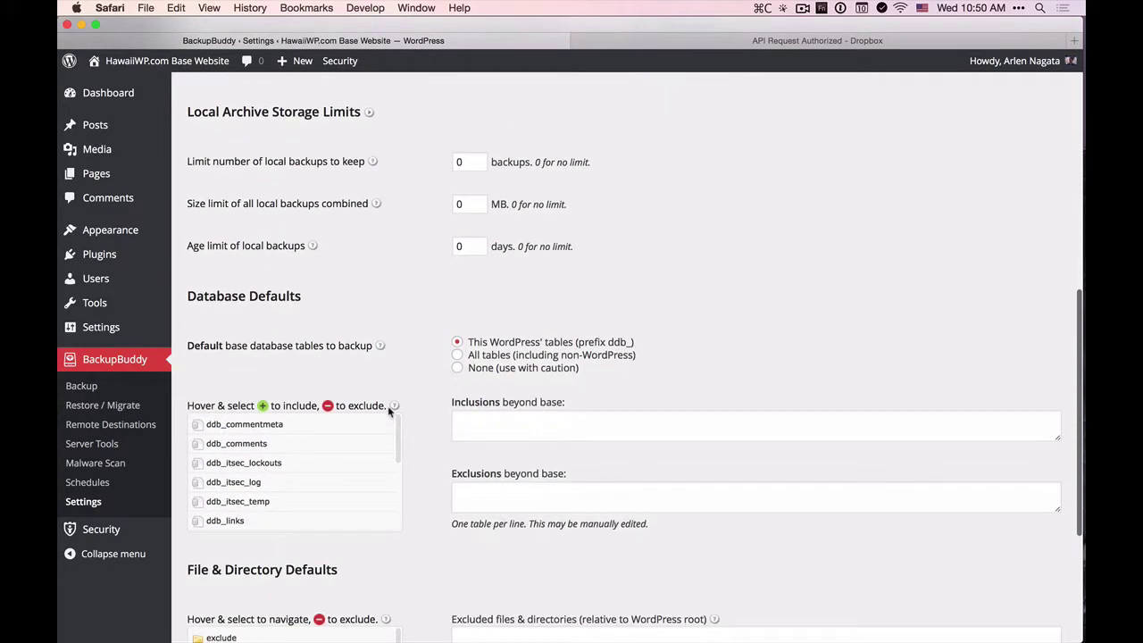
pyautogui.scroll(-2, 433, 387)
pyautogui.scroll(-1, 433, 387)
pyautogui.scroll(-2, 433, 386)
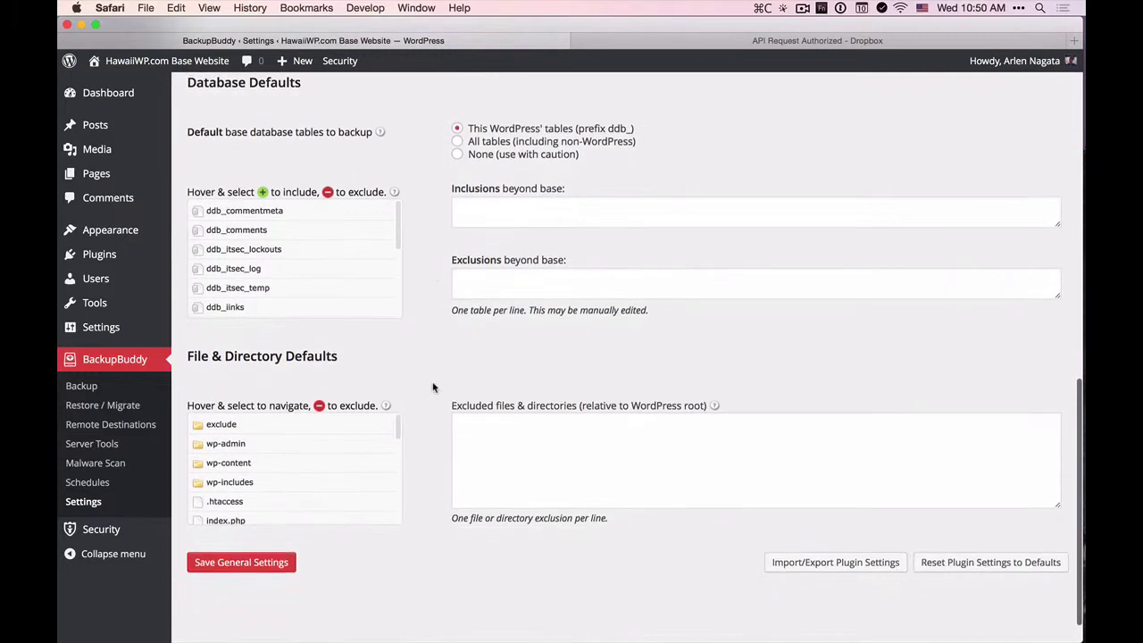
pyautogui.scroll(-1, 434, 387)
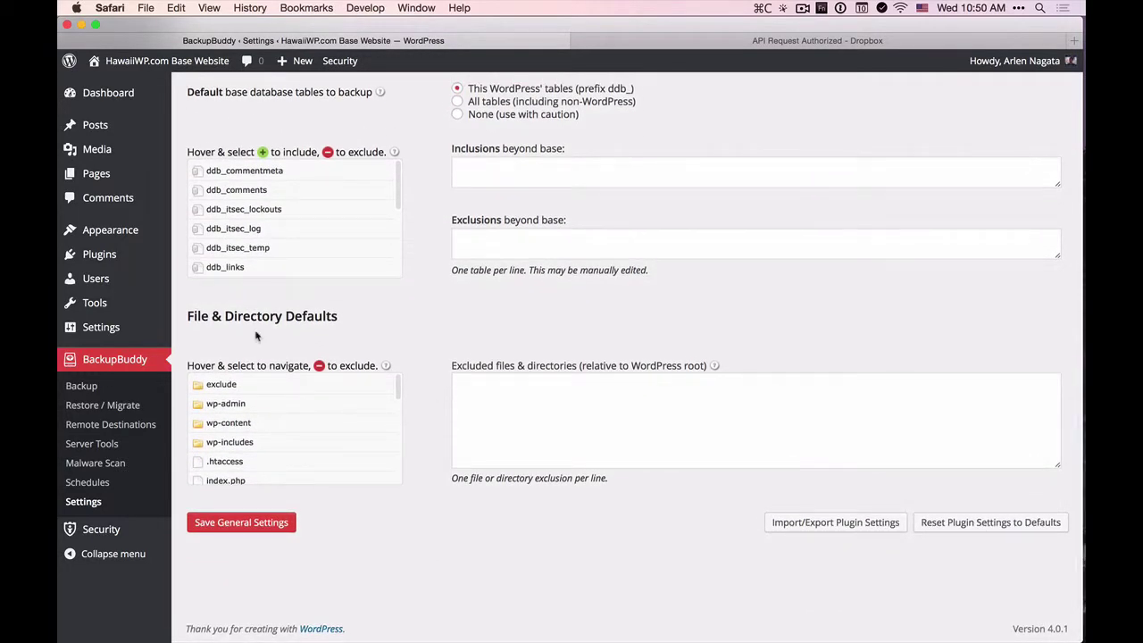
# Exclude the /exclude/ directory from backups and save the general settings
pyautogui.click(268, 384)
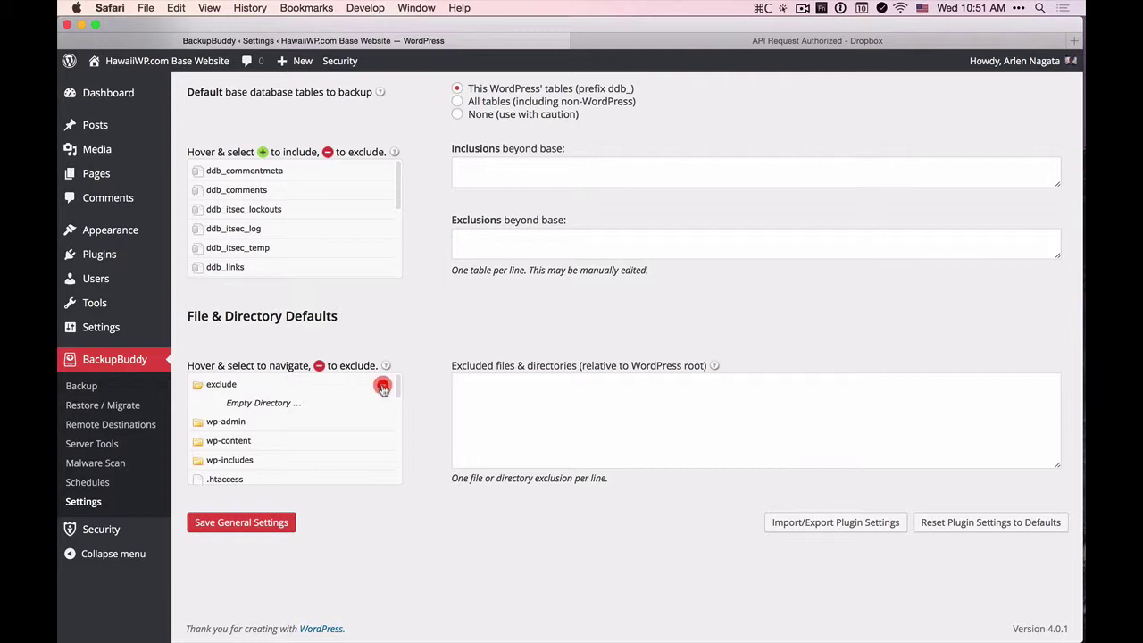
pyautogui.click(382, 387)
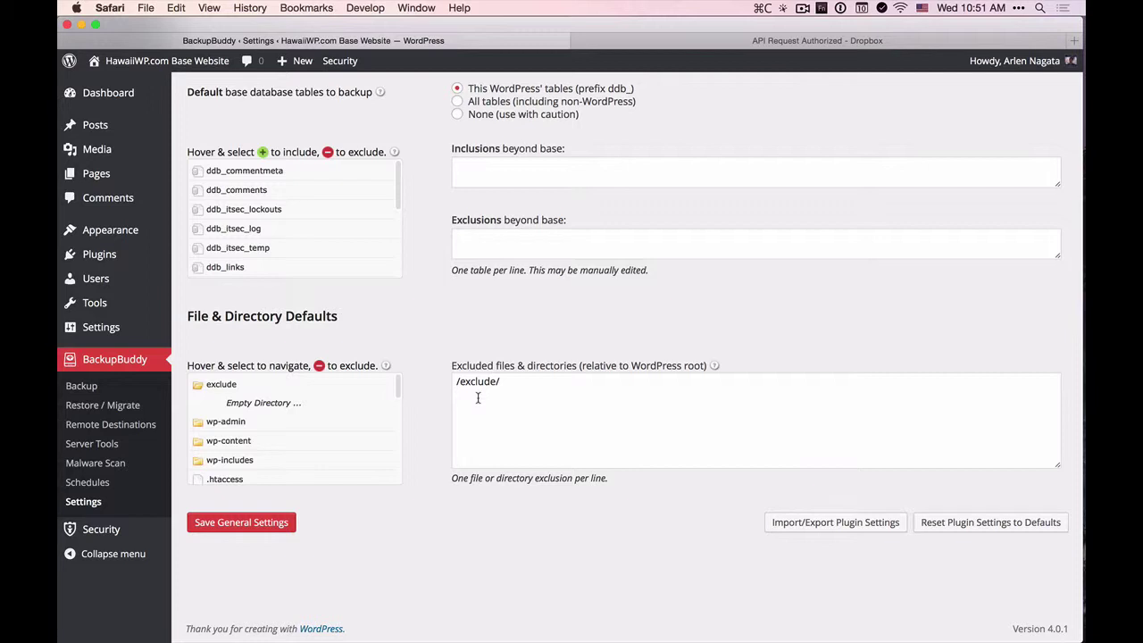
pyautogui.click(279, 527)
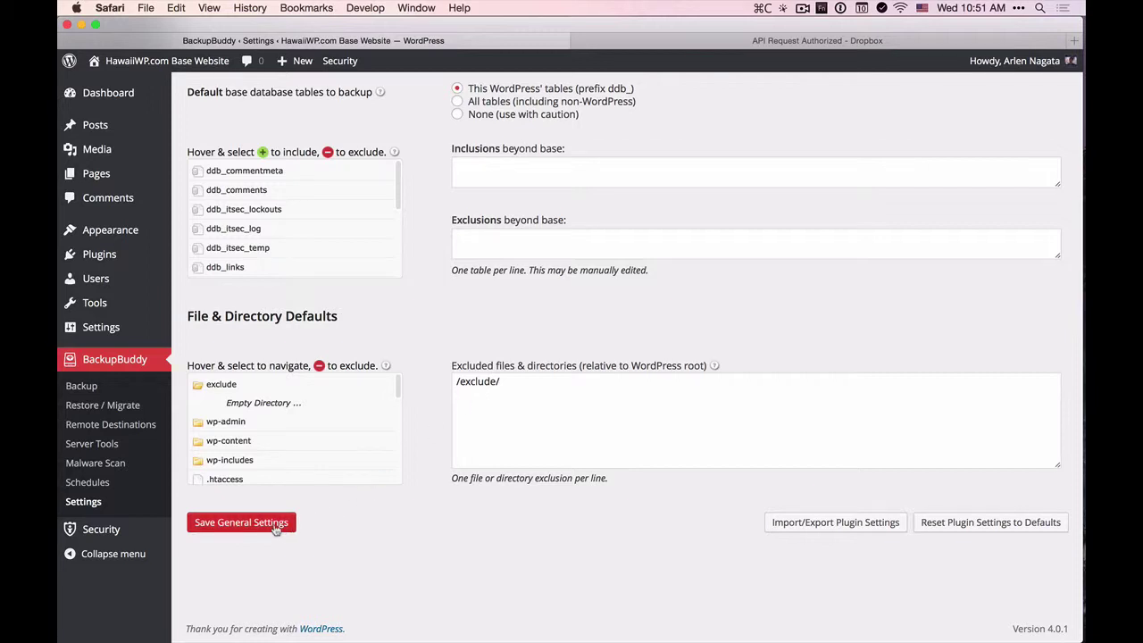